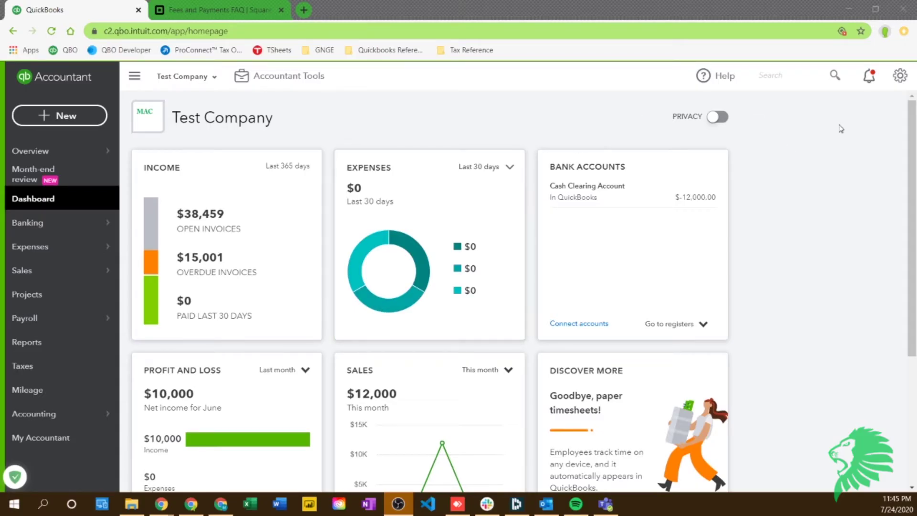
# Go to the Payments settings under Account and settings and start the QuickBooks Payments application.
pyautogui.click(900, 76)
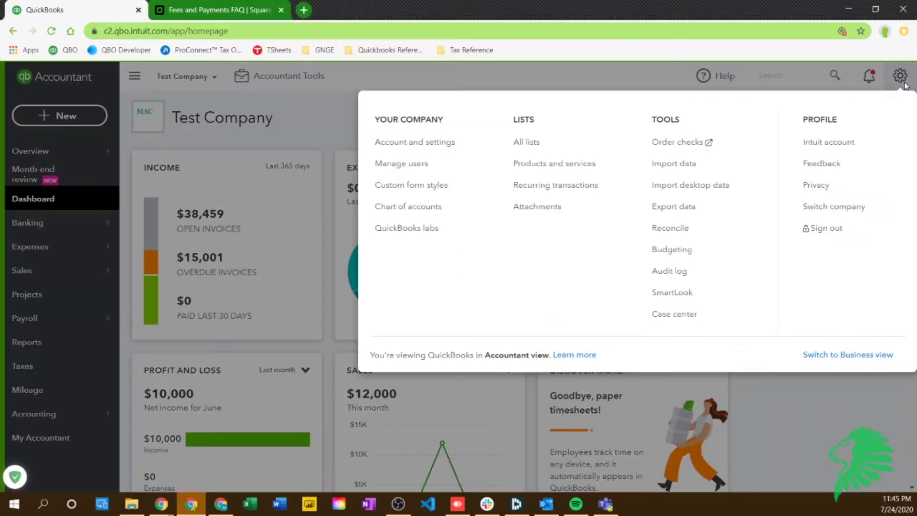
pyautogui.click(441, 153)
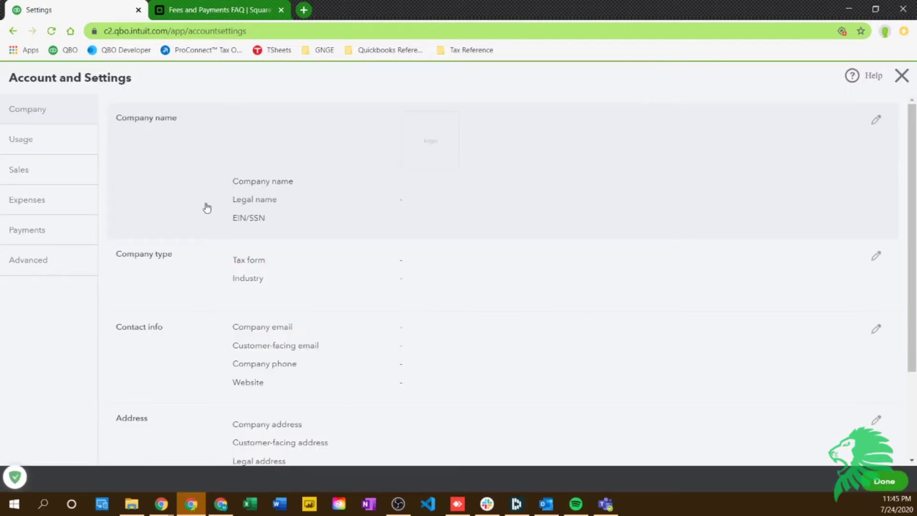
pyautogui.click(47, 234)
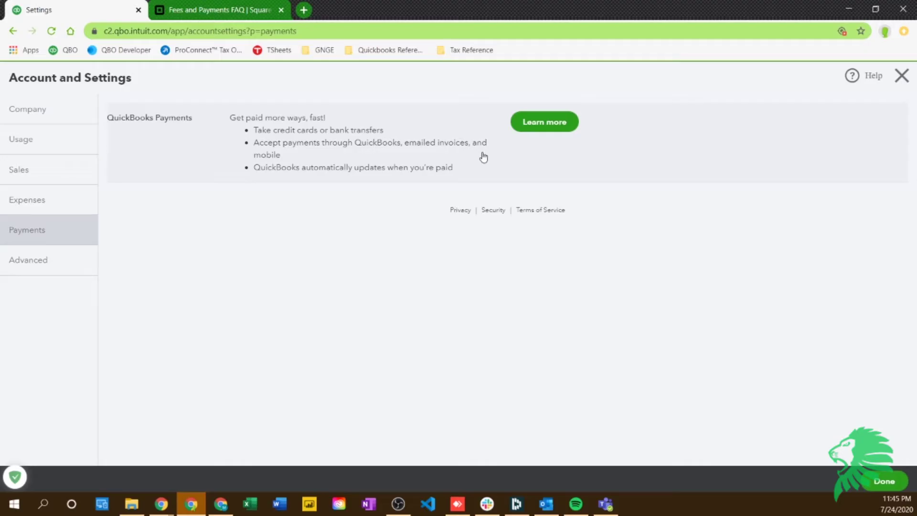
pyautogui.click(535, 124)
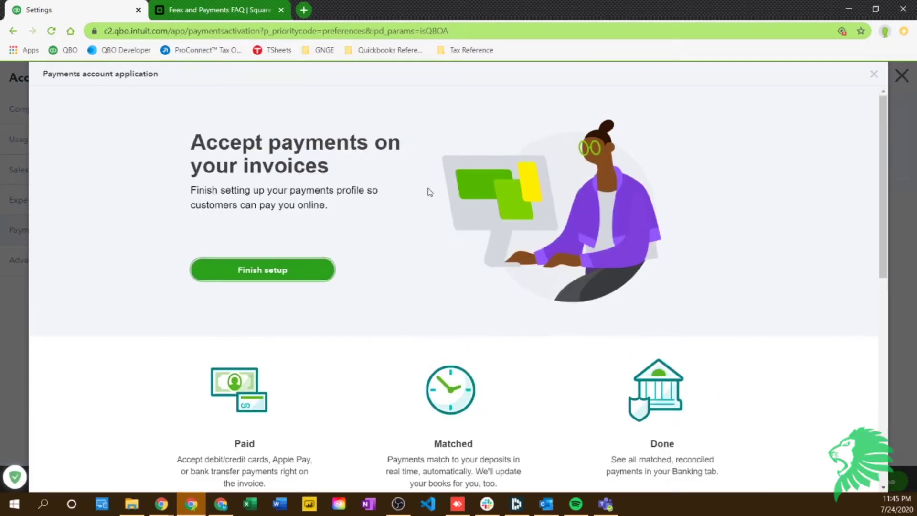
# Review the bank transfer and per invoice, keyed-in and per swipe card rates against Square's fees article.
pyautogui.scroll(-10, 370, 209)
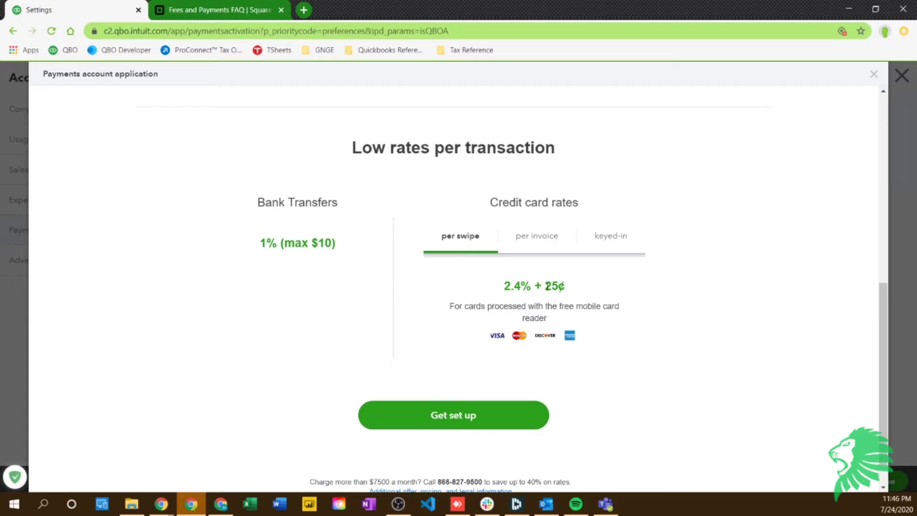
pyautogui.click(544, 246)
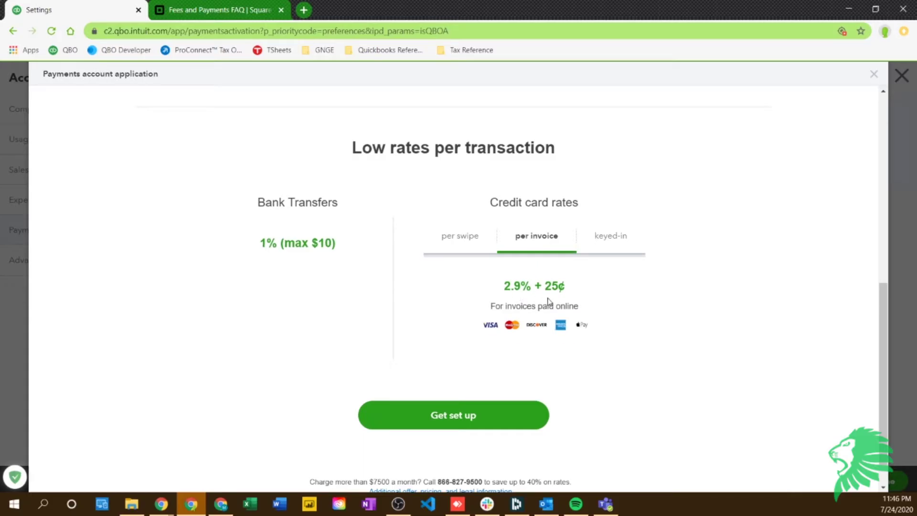
pyautogui.click(620, 246)
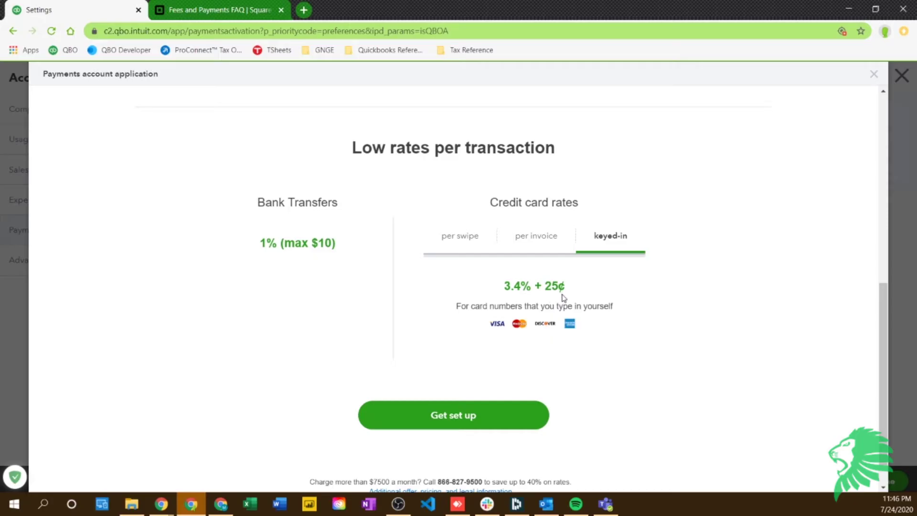
pyautogui.click(474, 245)
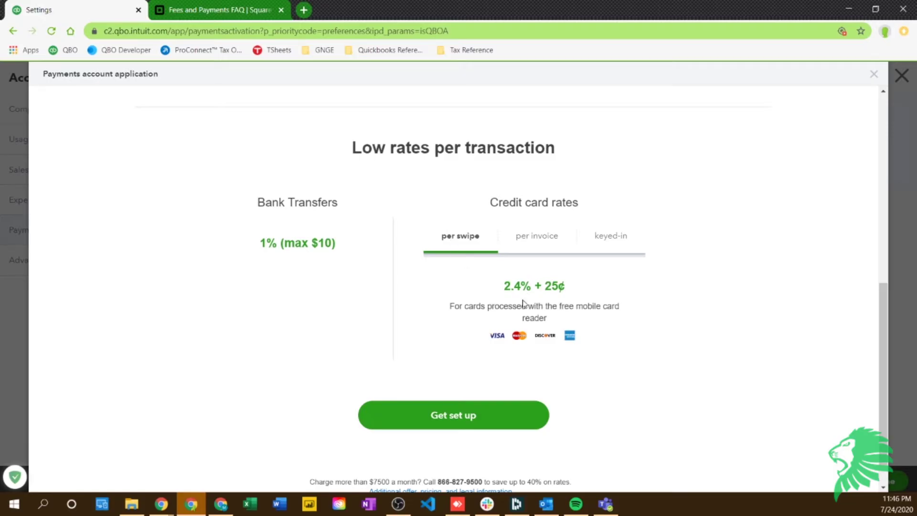
pyautogui.click(159, 10)
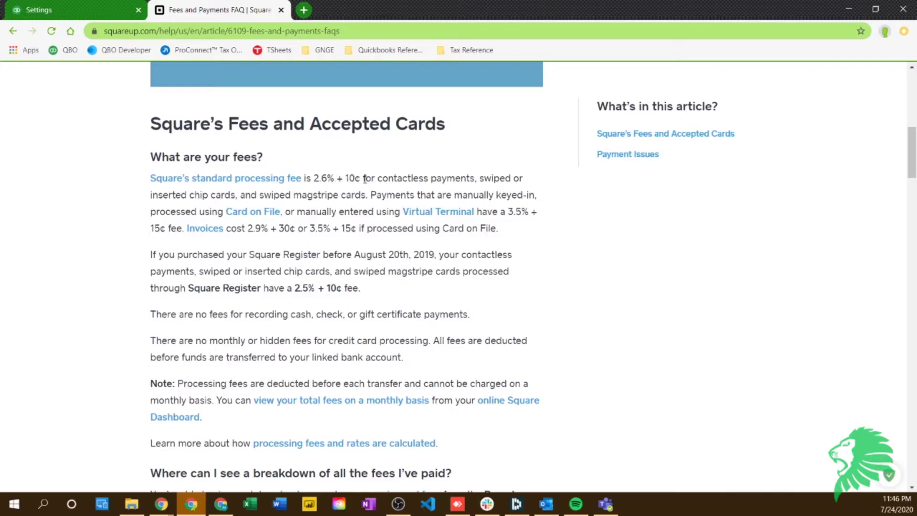
pyautogui.click(115, 13)
# Compare QuickBooks' per invoice and keyed-in card rates with Square's corresponding fees.
pyautogui.click(540, 242)
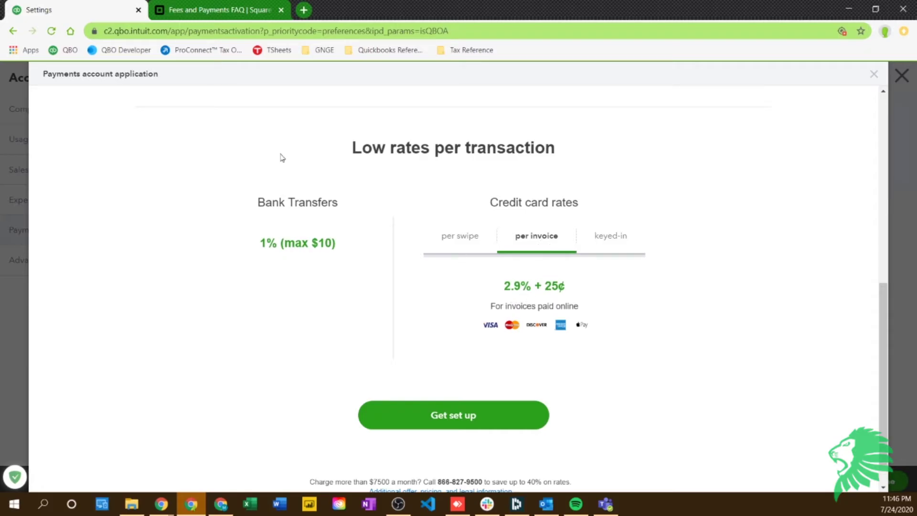
pyautogui.click(202, 13)
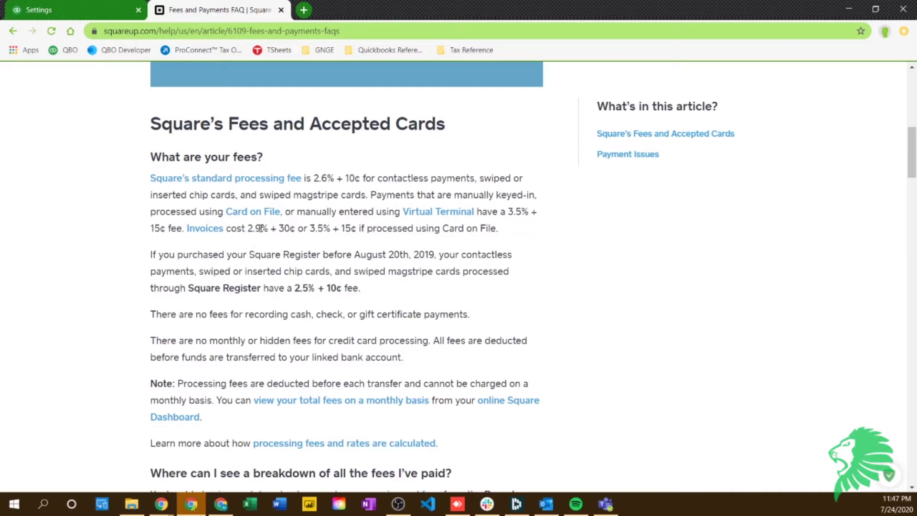
pyautogui.click(84, 9)
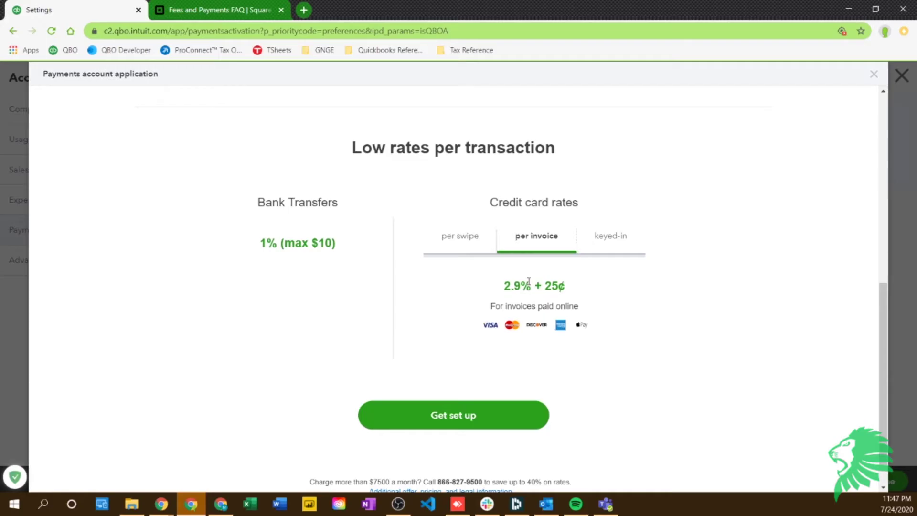
pyautogui.click(601, 236)
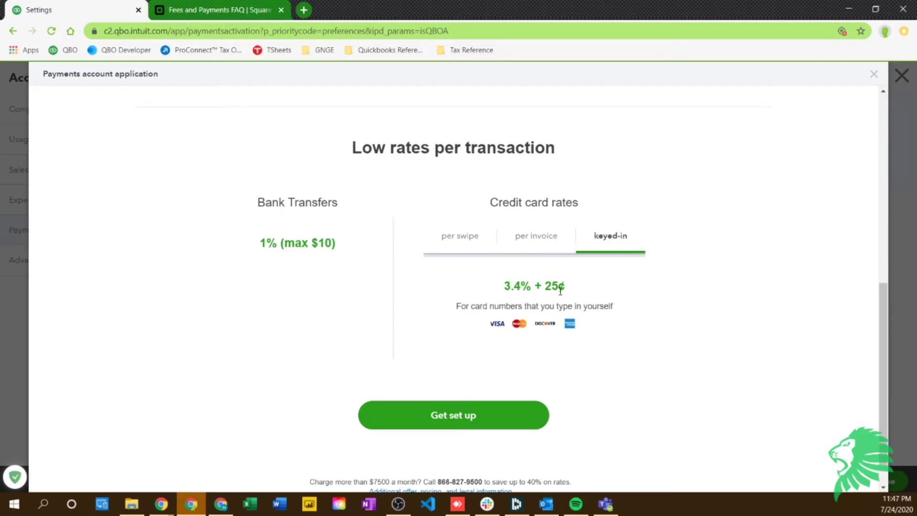
pyautogui.click(239, 12)
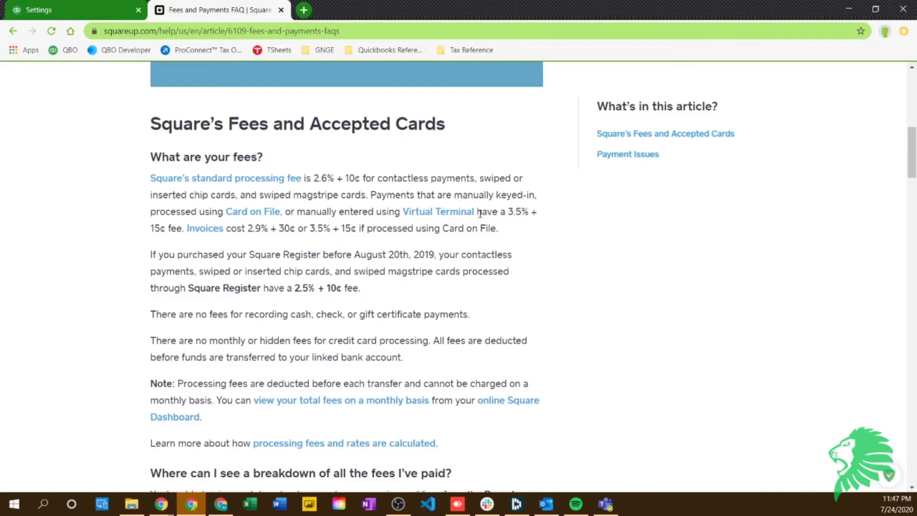
pyautogui.click(100, 14)
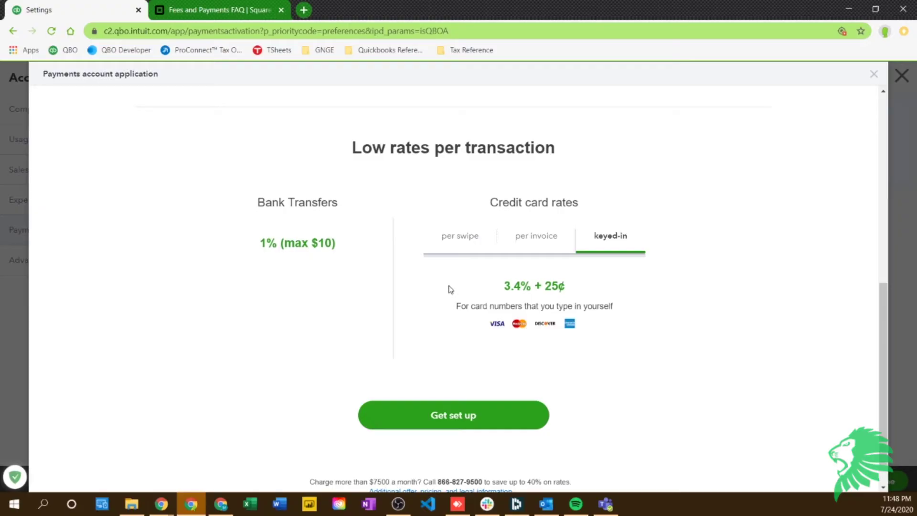
# Recheck the per swipe rate, then begin Payments setup and open the Business info form.
pyautogui.click(456, 242)
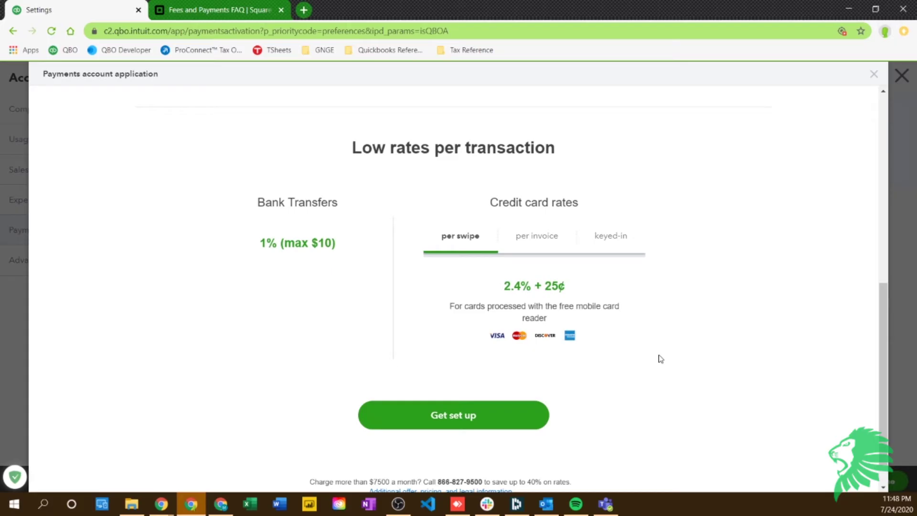
pyautogui.click(474, 424)
pyautogui.scroll(-2, 438, 311)
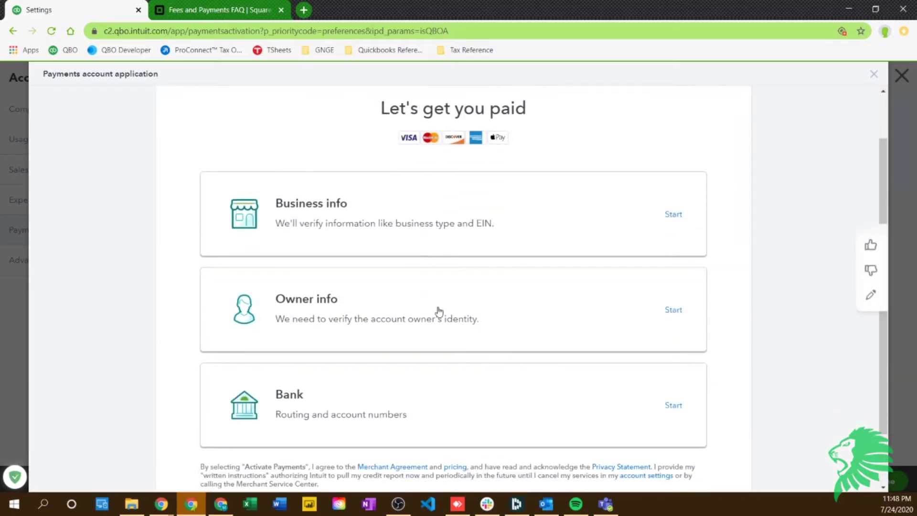
pyautogui.click(399, 229)
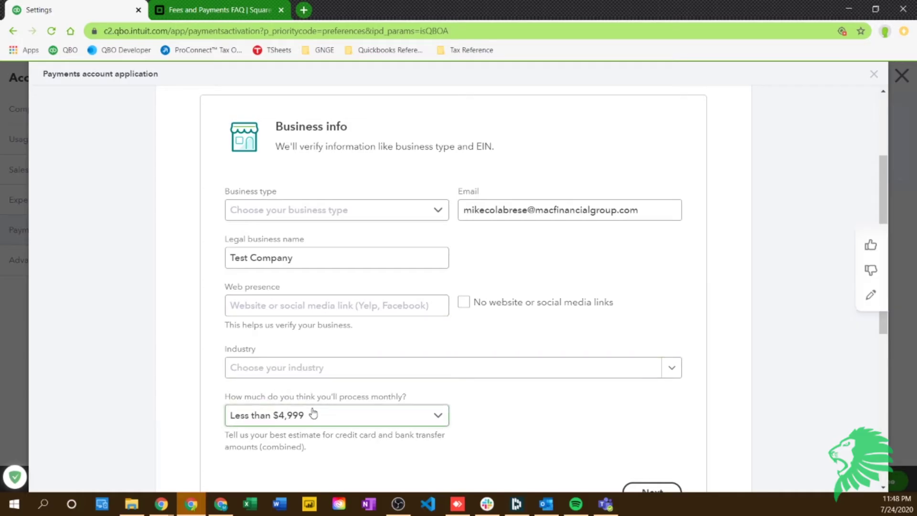
# Look through the Business info and Owner info forms, then open the Bank deposit account section.
pyautogui.scroll(-1, 335, 341)
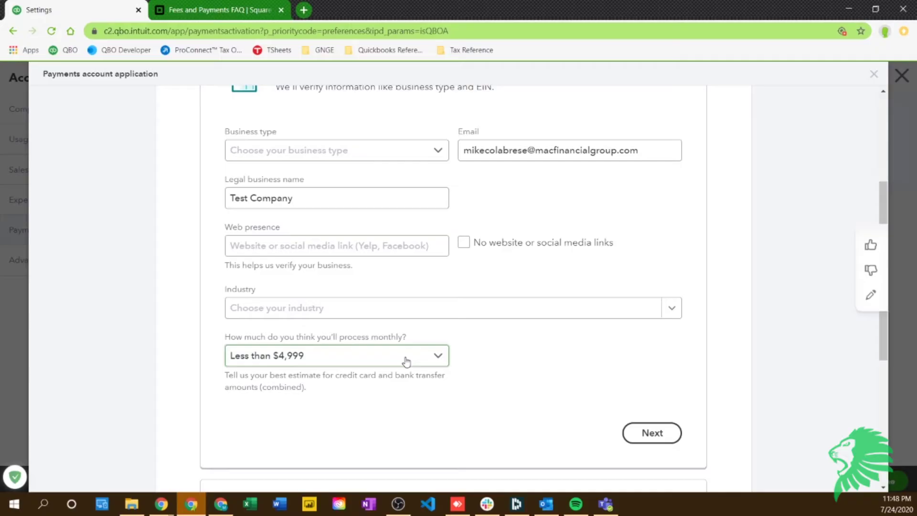
pyautogui.scroll(3, 527, 344)
pyautogui.scroll(-6, 536, 351)
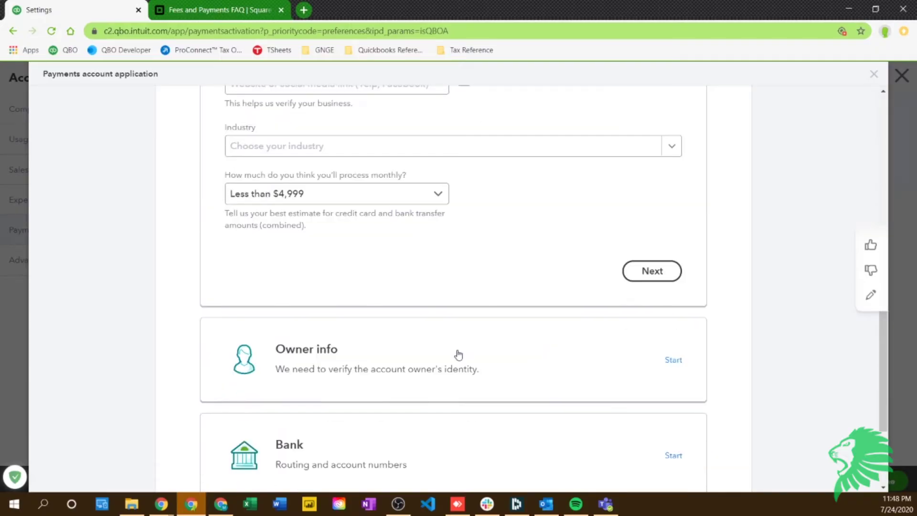
pyautogui.click(369, 362)
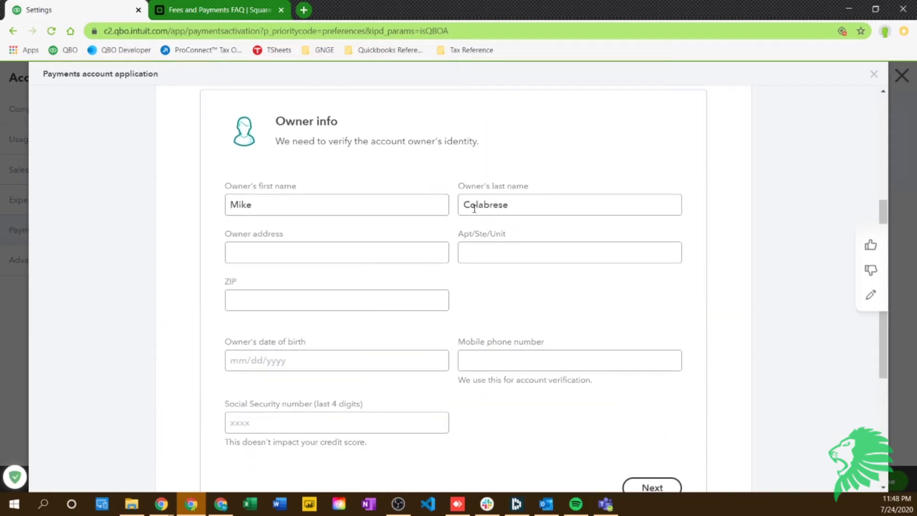
pyautogui.scroll(-5, 400, 361)
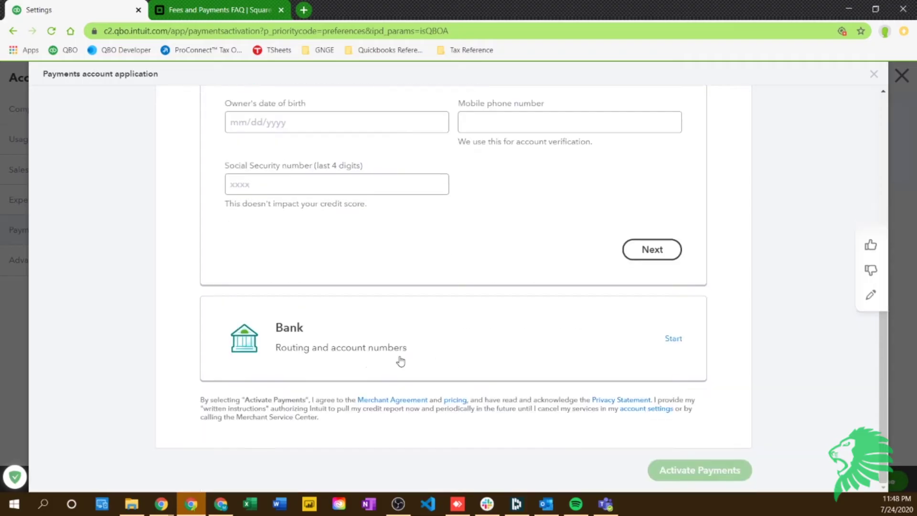
pyautogui.click(360, 346)
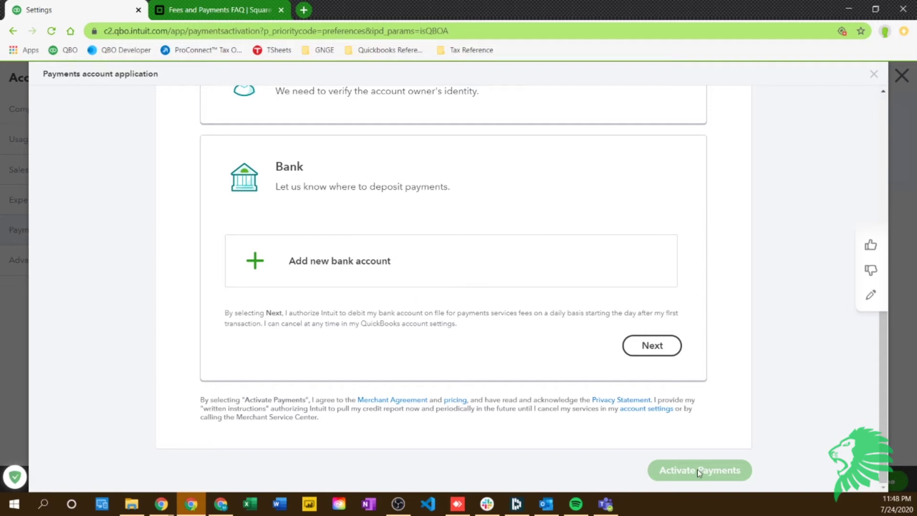
pyautogui.scroll(6, 714, 382)
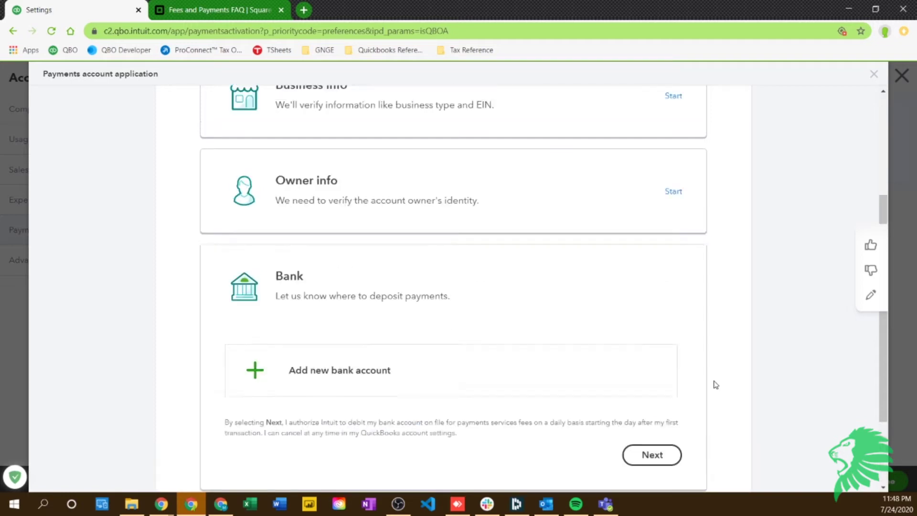
# Leave the payments application unfinished, close Account and settings, and go to the Invoices list.
pyautogui.click(873, 76)
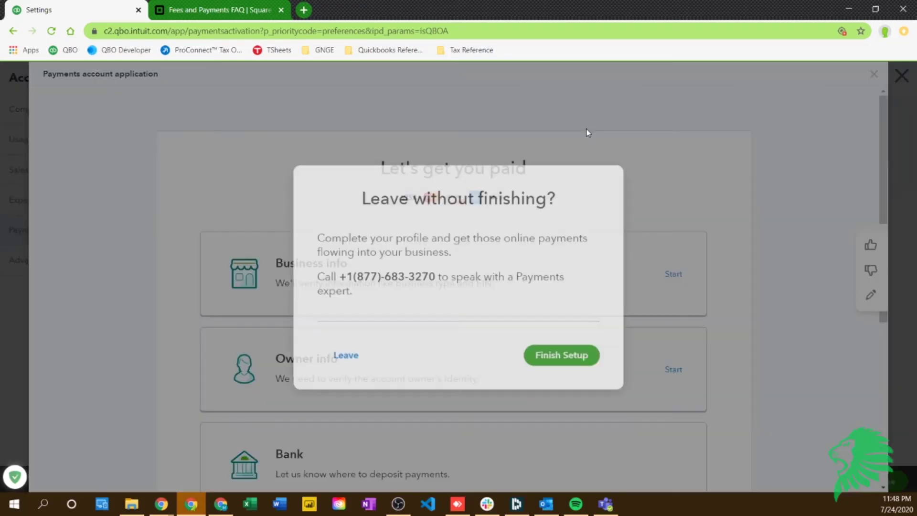
pyautogui.click(335, 364)
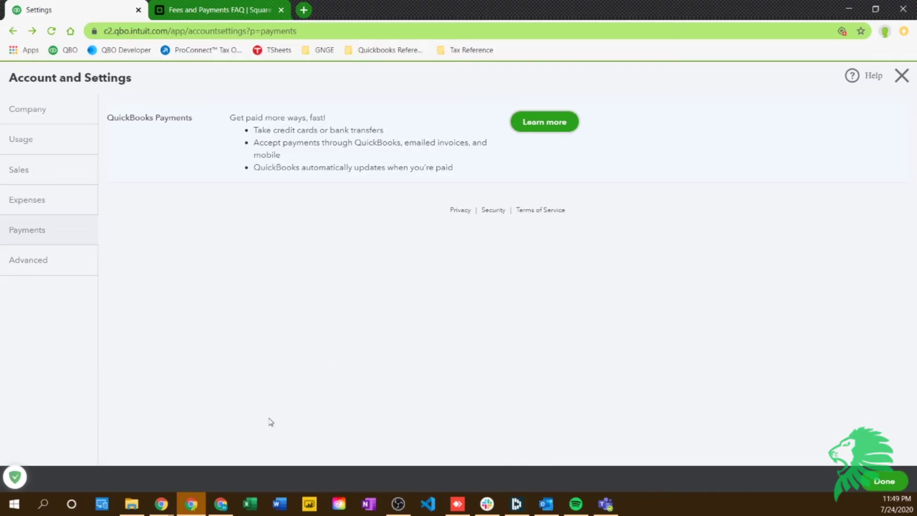
pyautogui.click(902, 91)
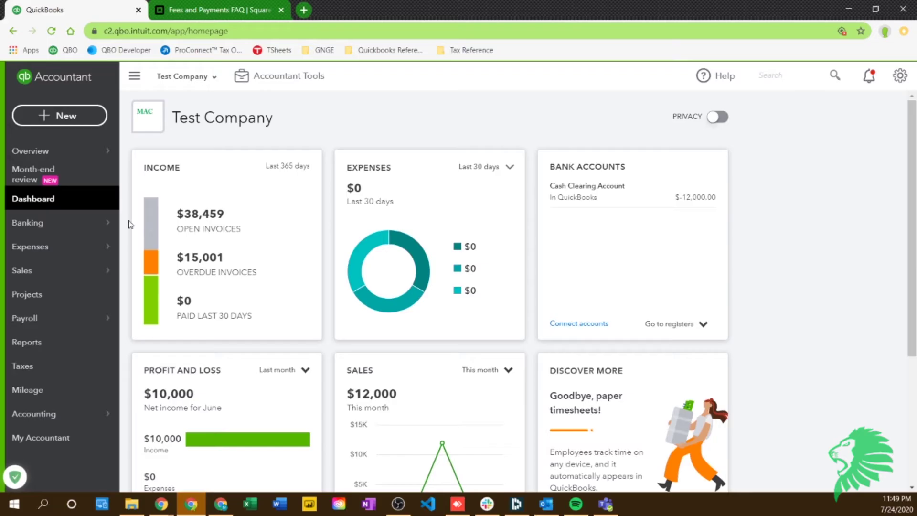
pyautogui.moveTo(71, 268)
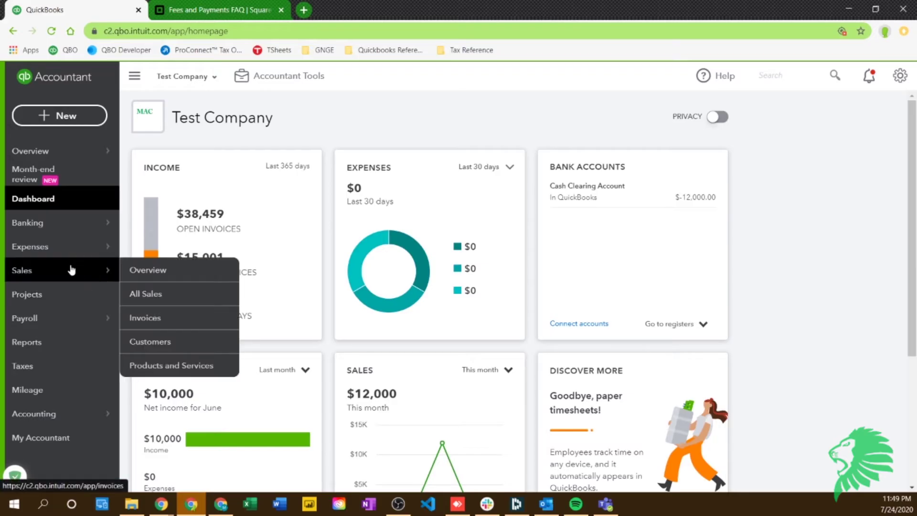
pyautogui.click(152, 318)
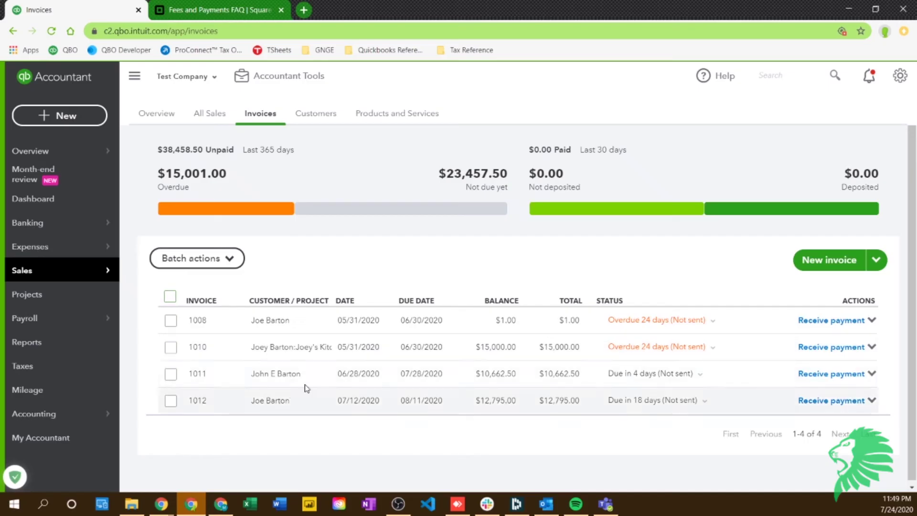
# Enable both card and bank transfer online payments on invoice 1011 and save it for sending.
pyautogui.click(315, 380)
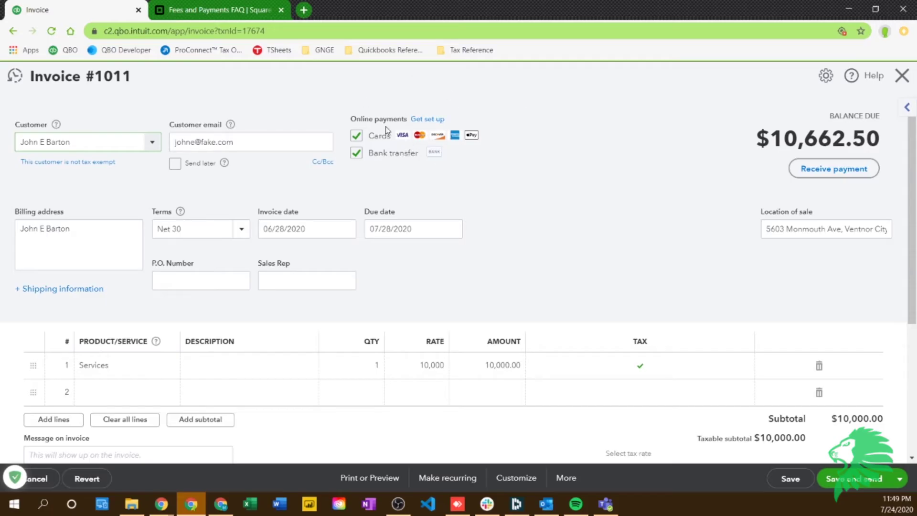
pyautogui.click(356, 137)
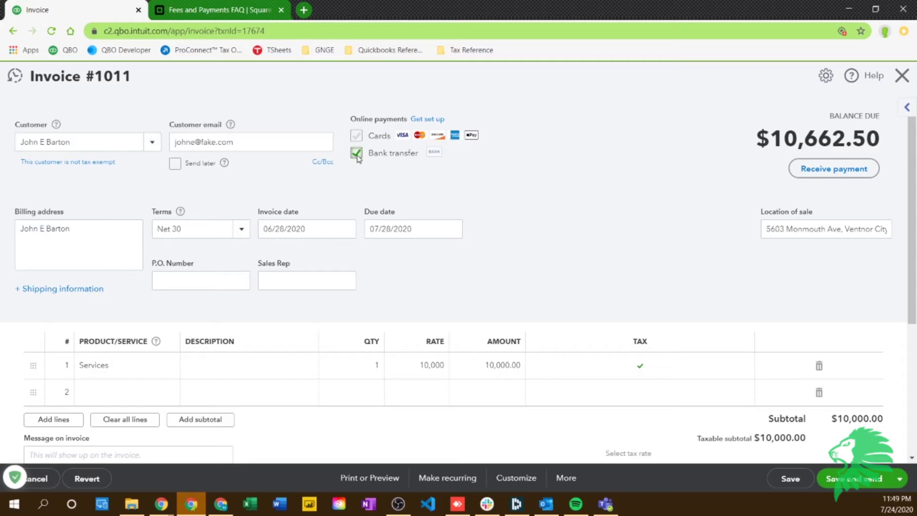
pyautogui.click(359, 136)
pyautogui.click(357, 154)
pyautogui.click(357, 137)
pyautogui.click(357, 136)
pyautogui.click(834, 479)
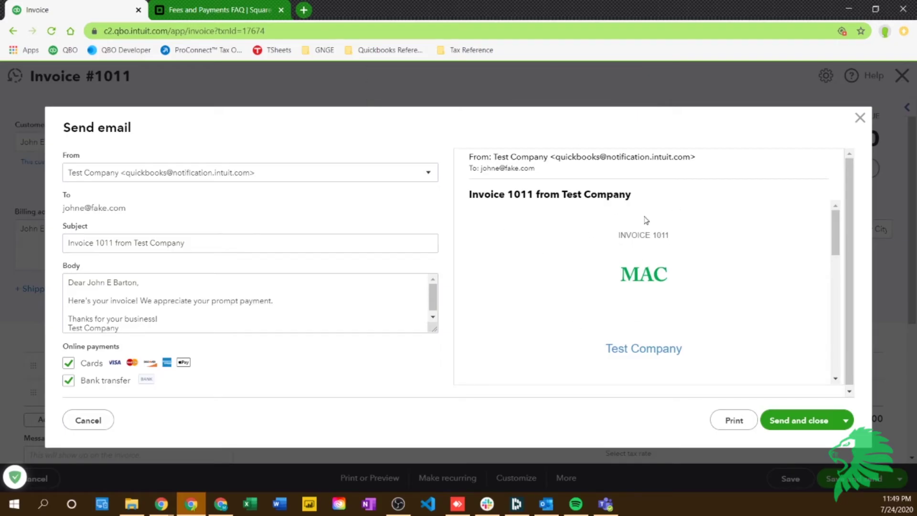
# Check the invoice email preview down to its Pay invoice button, then close it unsent.
pyautogui.scroll(-6, 645, 219)
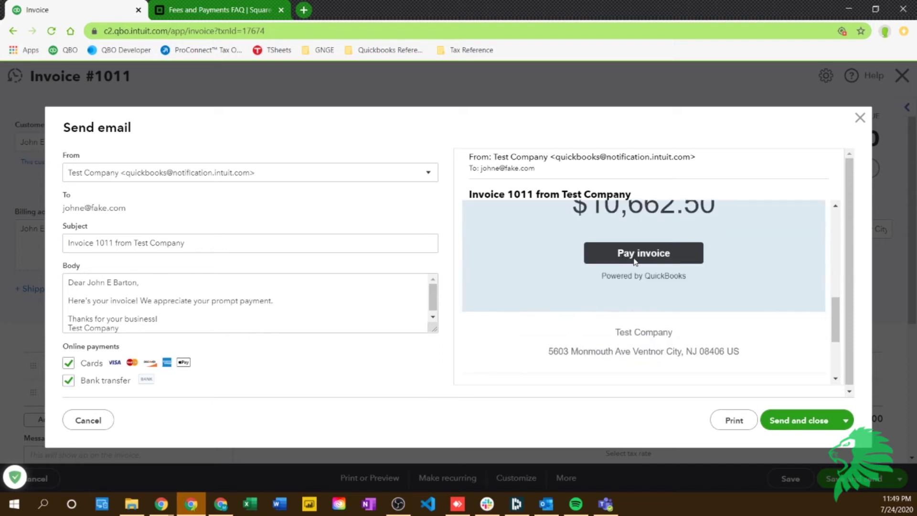
pyautogui.scroll(1, 636, 257)
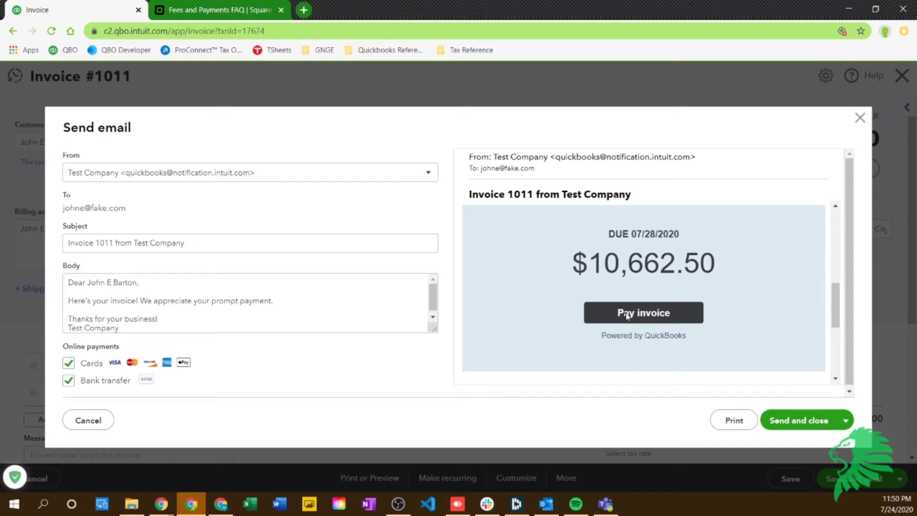
pyautogui.click(859, 119)
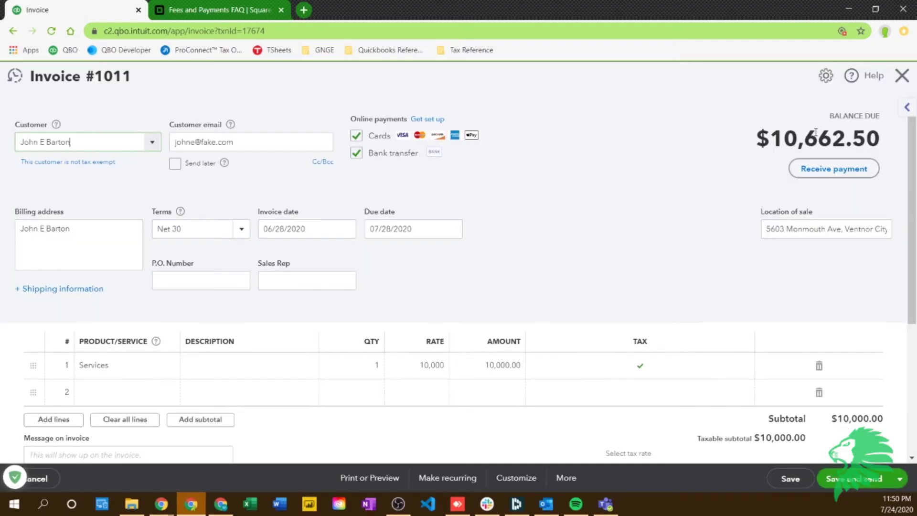
# Close invoice 1011, switch back to the accountant practice view, and create a new sales receipt.
pyautogui.click(902, 76)
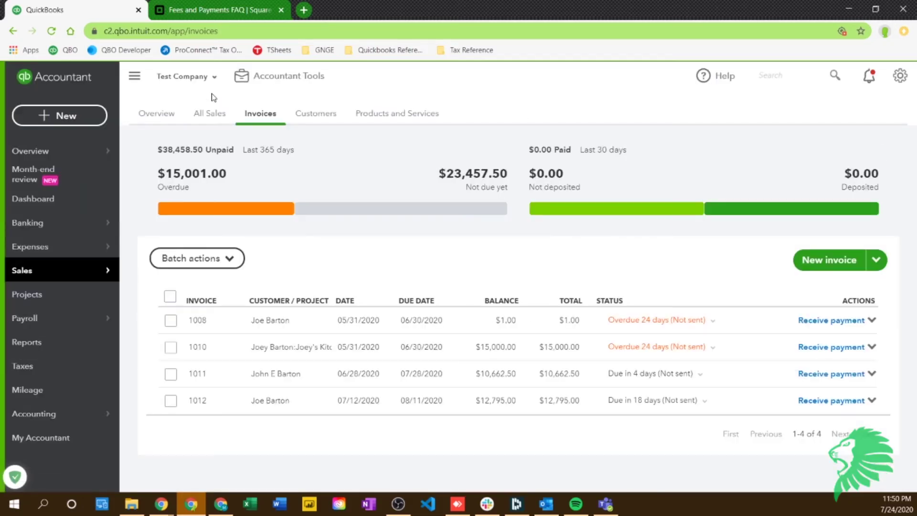
pyautogui.click(195, 81)
pyautogui.click(197, 107)
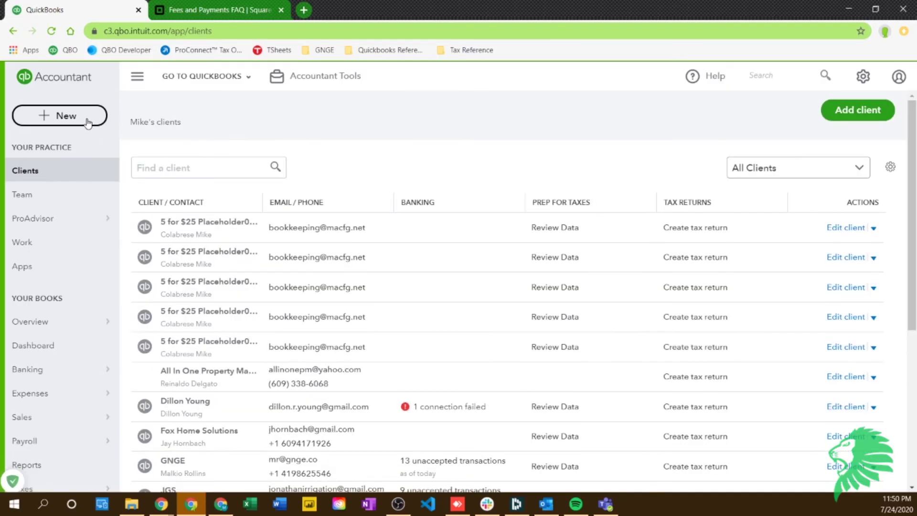
pyautogui.click(87, 122)
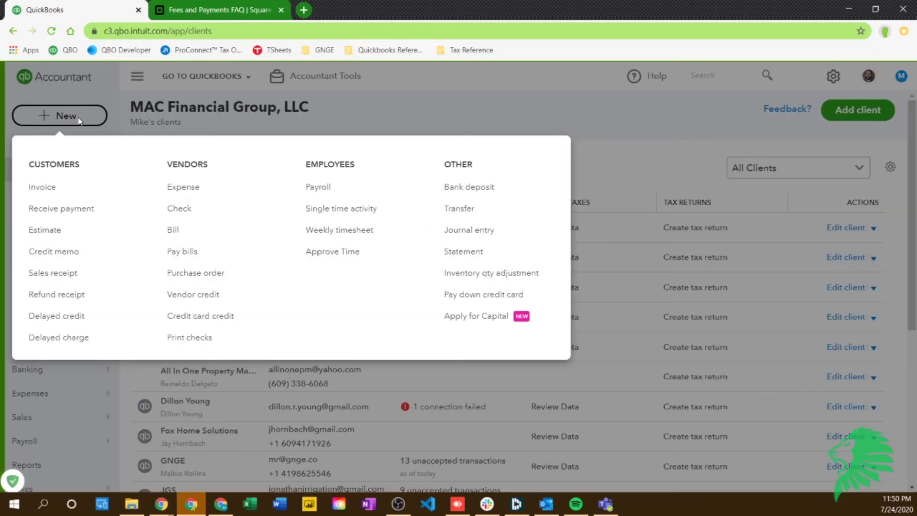
pyautogui.click(60, 274)
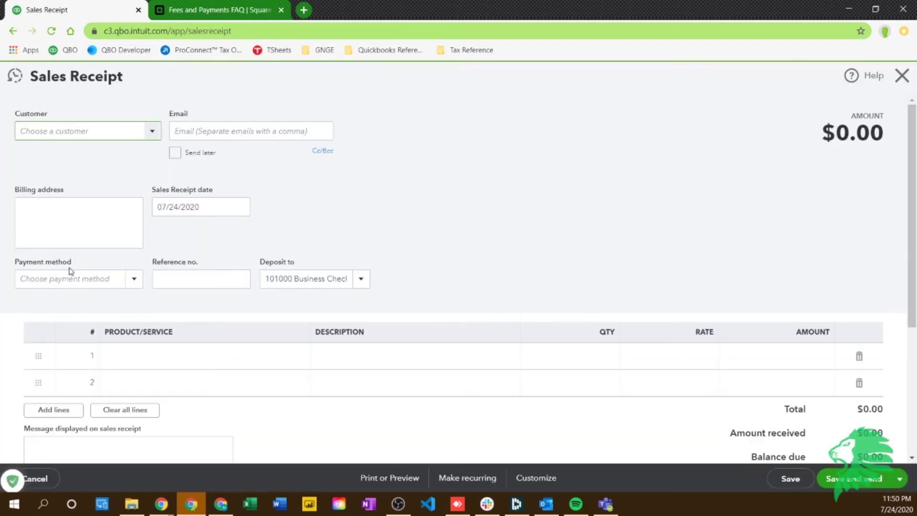
# Pick customer 5 for $25 Placeholder01_191122 and ACH payment, closing the bank info form unfilled.
pyautogui.click(152, 131)
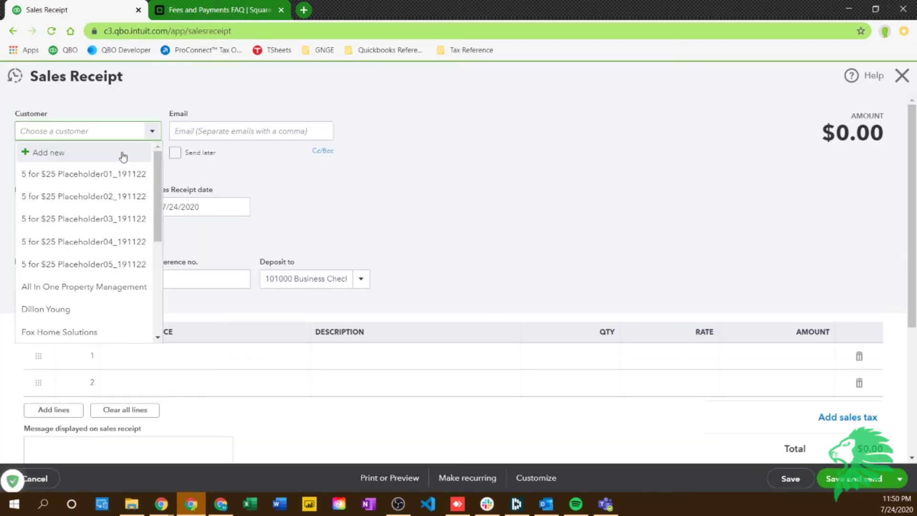
pyautogui.click(97, 173)
pyautogui.click(136, 284)
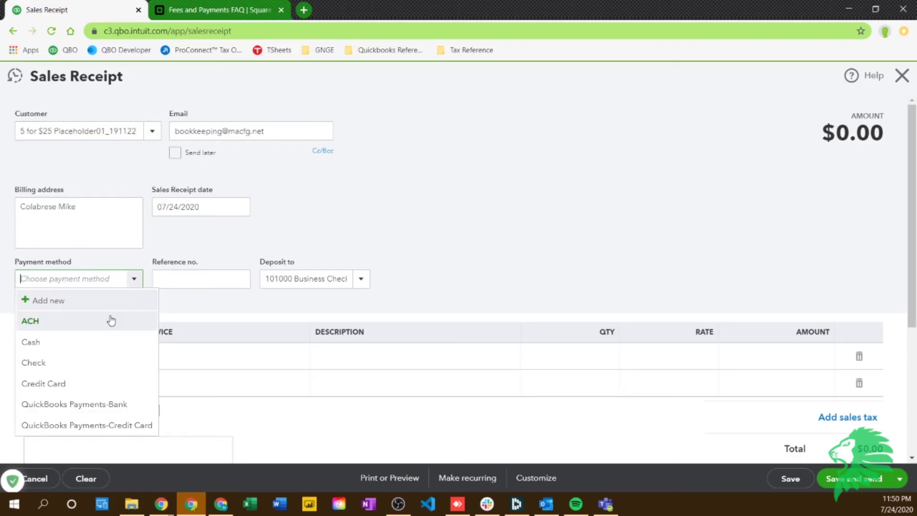
pyautogui.click(108, 323)
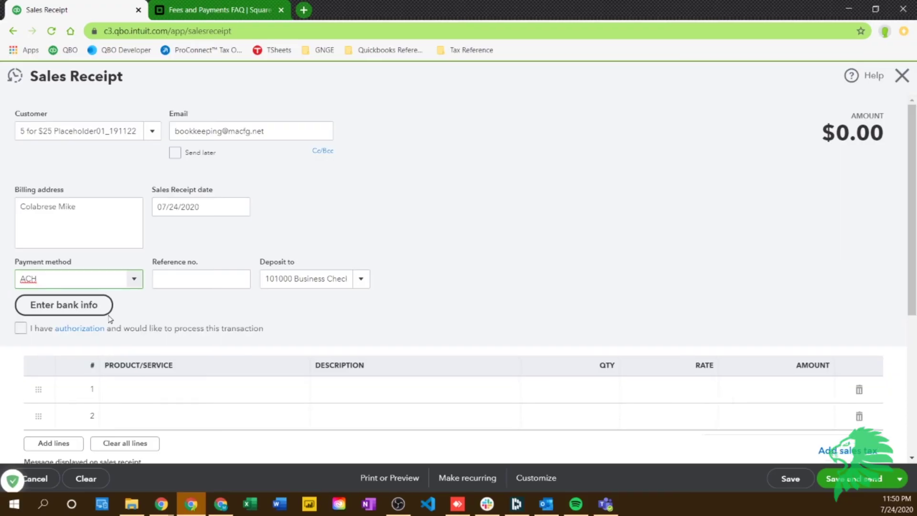
pyautogui.click(53, 309)
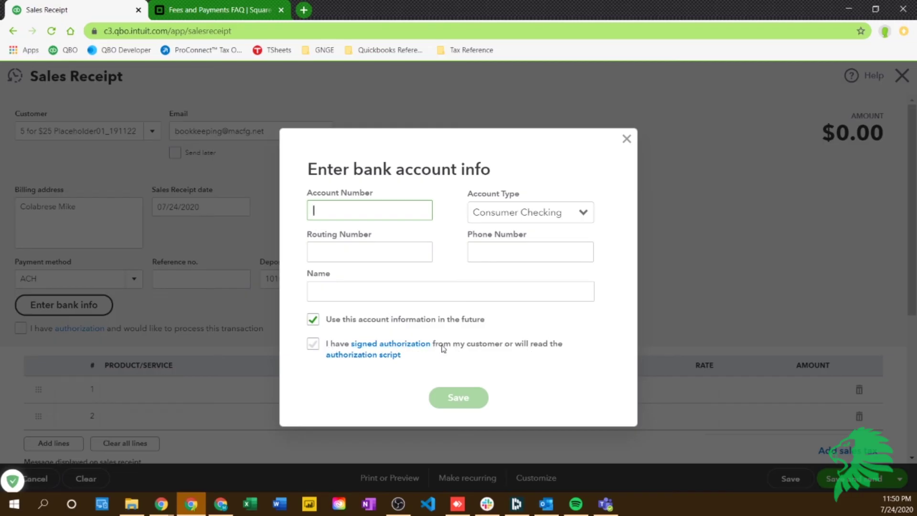
pyautogui.click(626, 139)
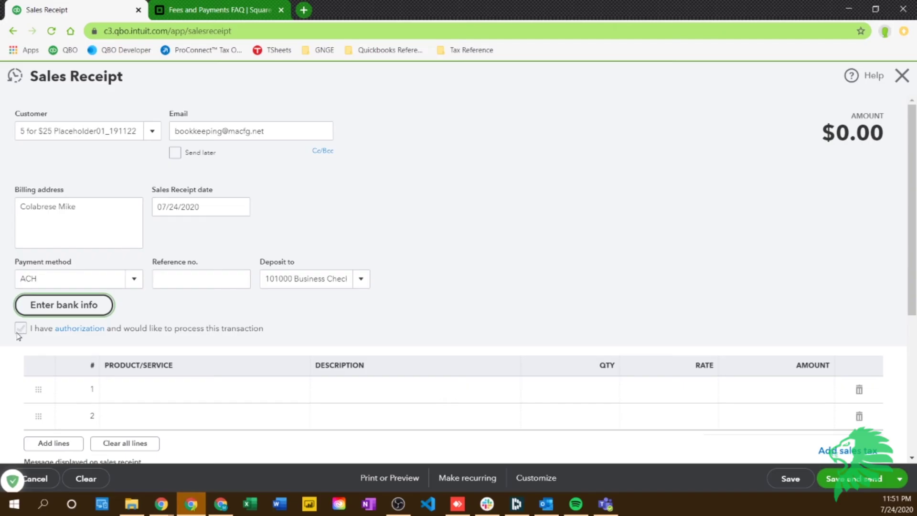
pyautogui.click(134, 279)
# Switch the payment method to Credit Card, dismiss the blank card details form, and close the receipt.
pyautogui.click(82, 391)
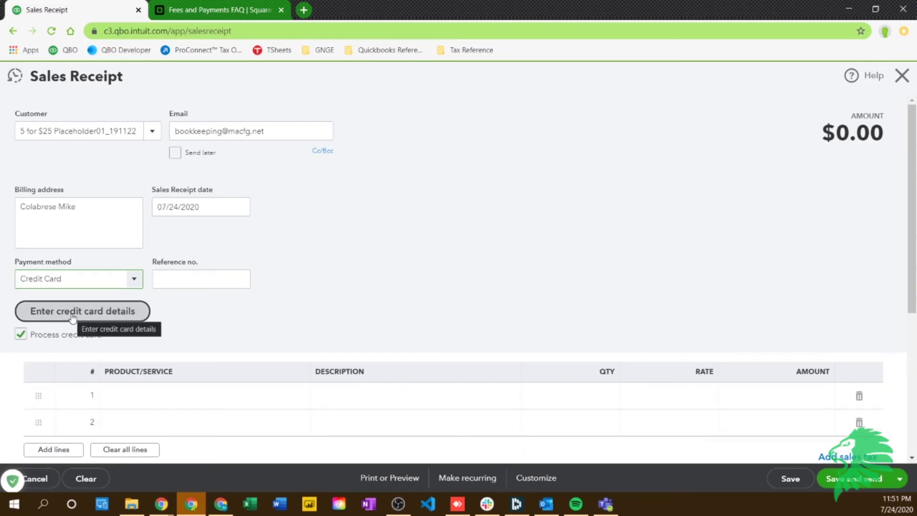
pyautogui.click(73, 316)
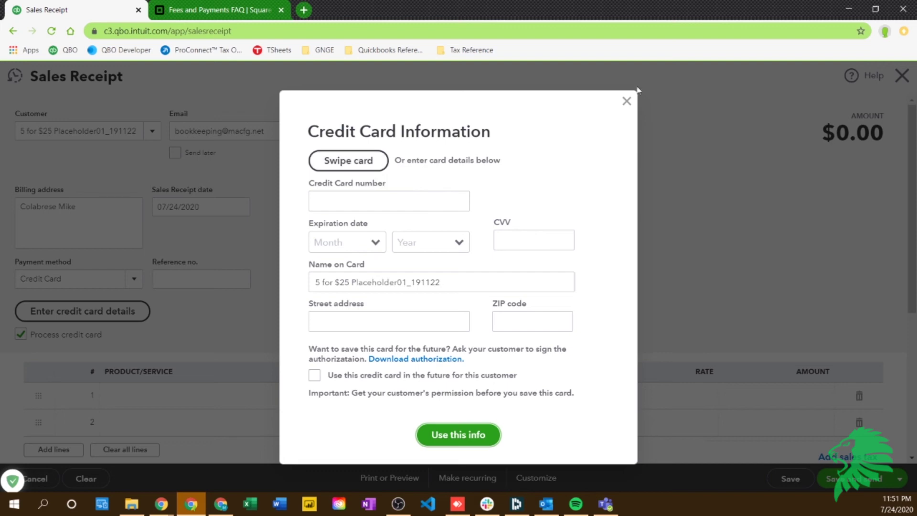
pyautogui.click(626, 101)
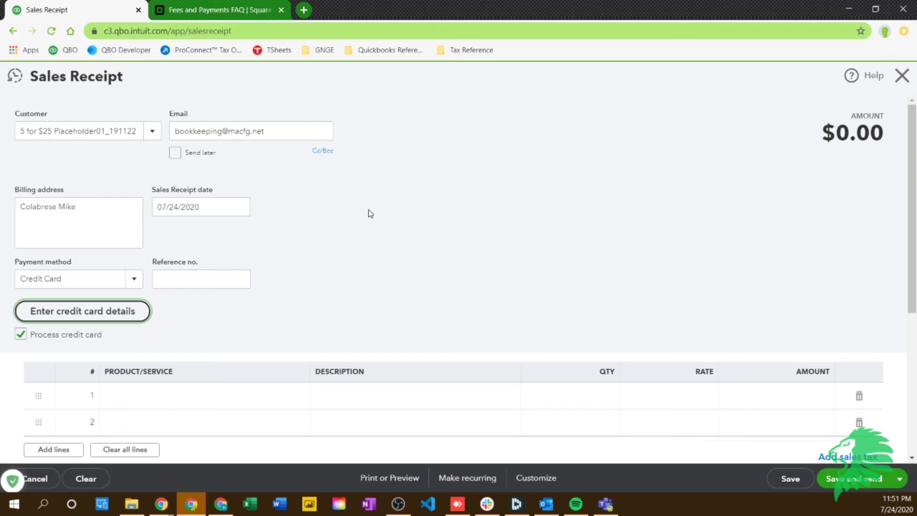
pyautogui.click(902, 78)
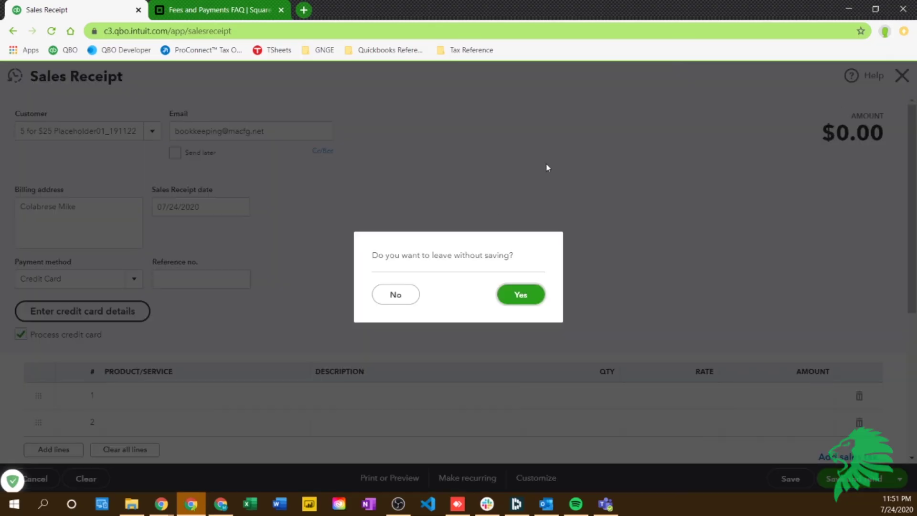
# Confirm leaving the sales receipt without saving.
pyautogui.click(510, 297)
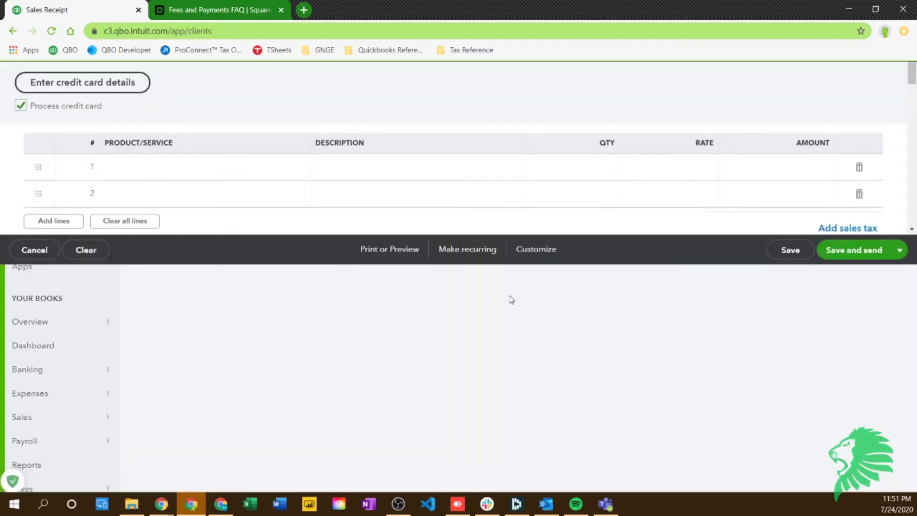